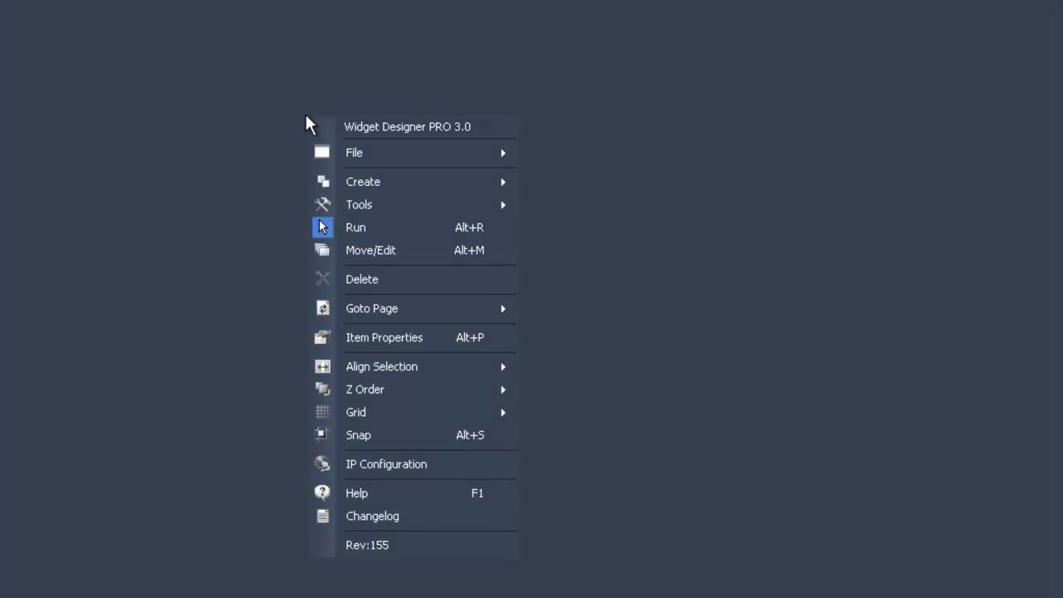
Create a Multi Touch Panel on the page and open its item properties.
{"action": "mouse_move", "coordinate": [382, 181]}
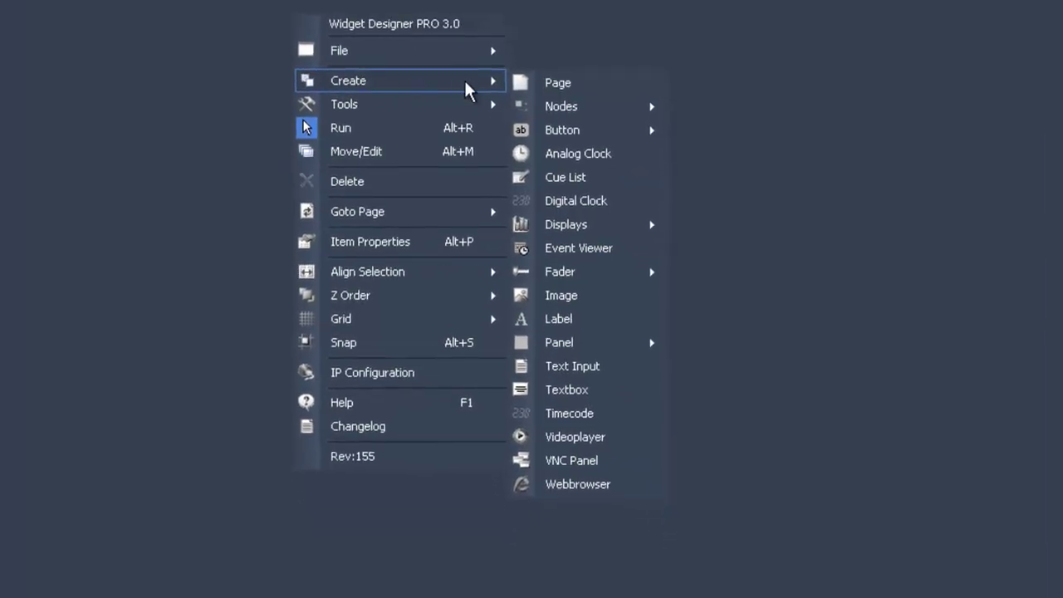
{"action": "mouse_move", "coordinate": [581, 340]}
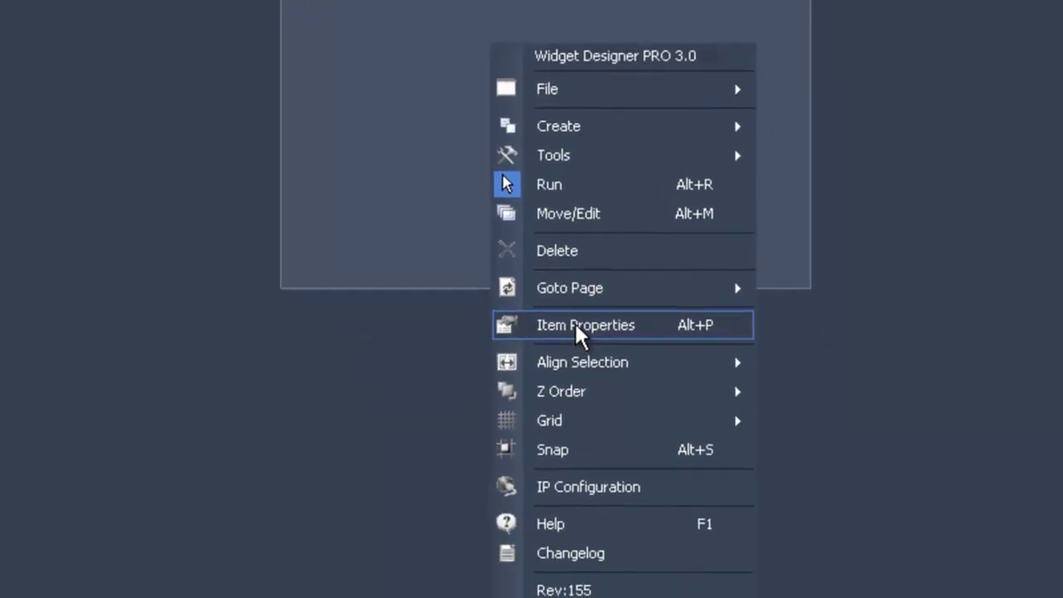
{"action": "left_click", "coordinate": [573, 322]}
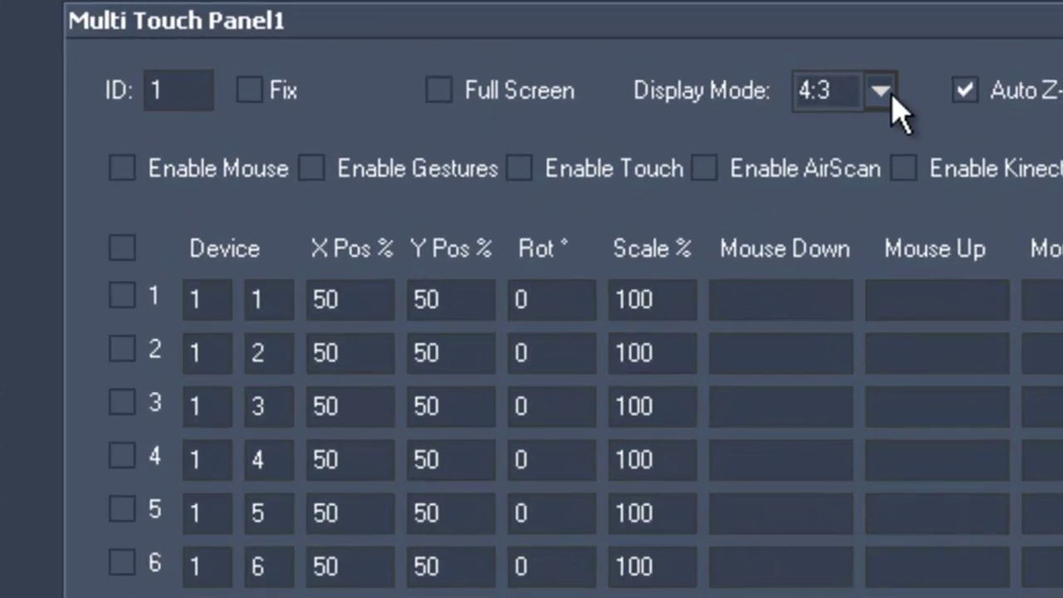
Set the panel to full screen with display mode 4:3 and activate device rows 1 to 5.
{"action": "left_click", "coordinate": [881, 93]}
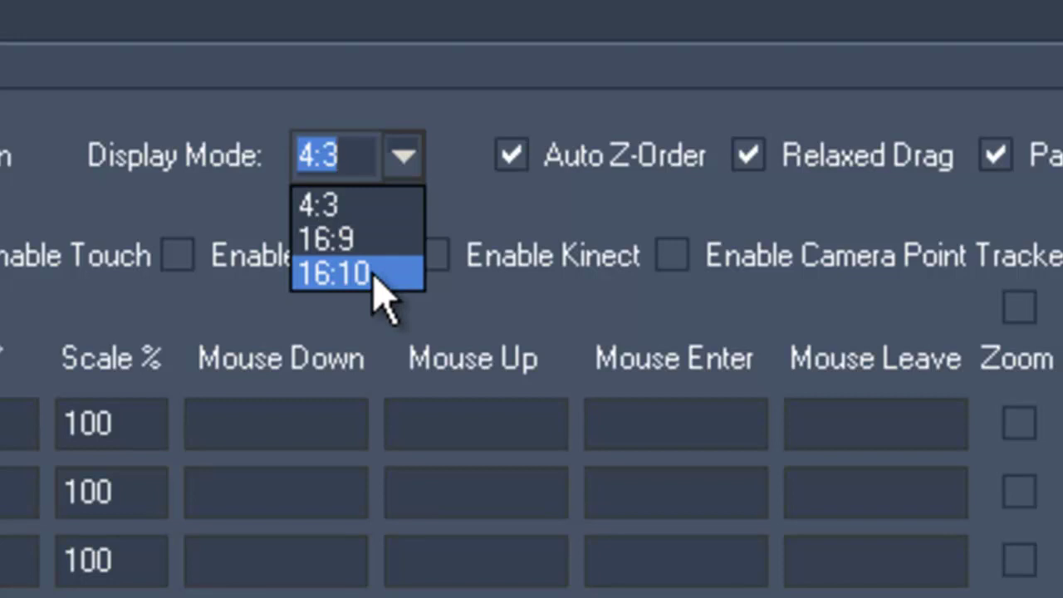
{"action": "left_click", "coordinate": [365, 208]}
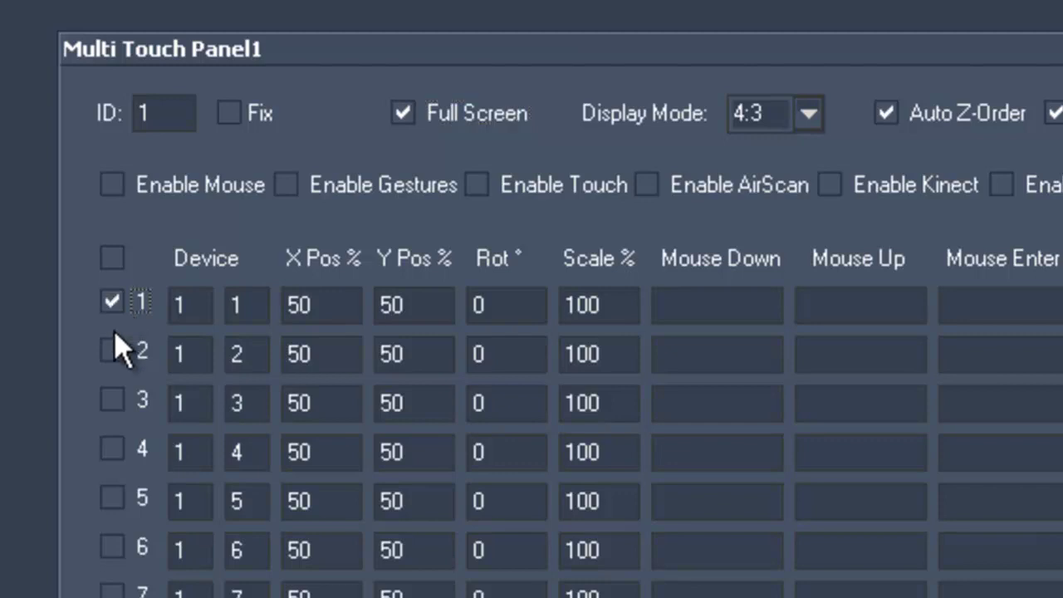
{"action": "left_click", "coordinate": [113, 400]}
{"action": "left_click", "coordinate": [114, 448]}
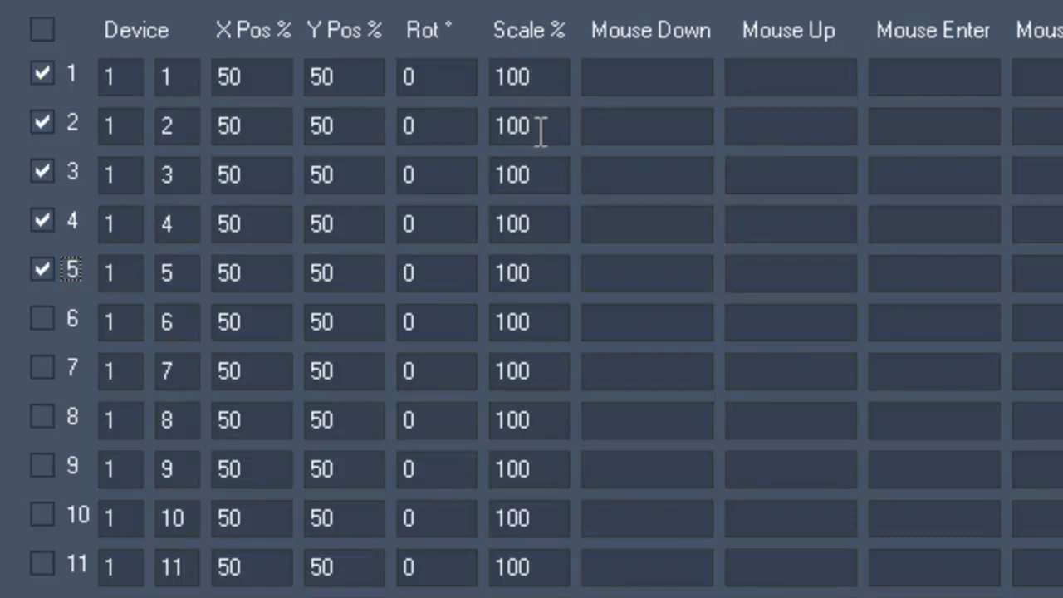
Set the scale of device rows 2 to 5 to 50 %.
{"action": "left_click_drag", "start_coordinate": [541, 130], "coordinate": [482, 125]}
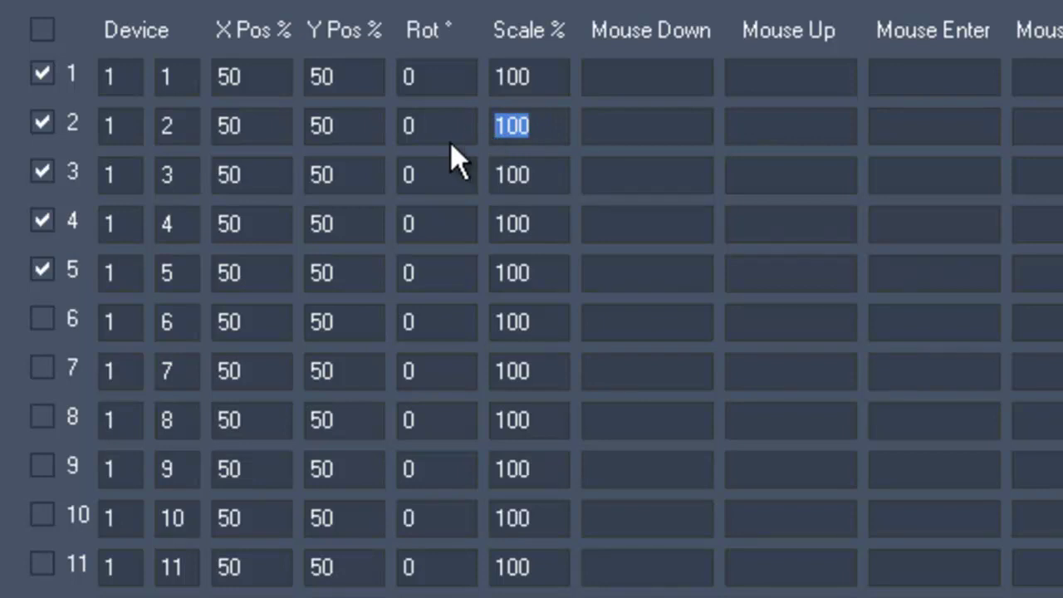
{"action": "type", "text": "50"}
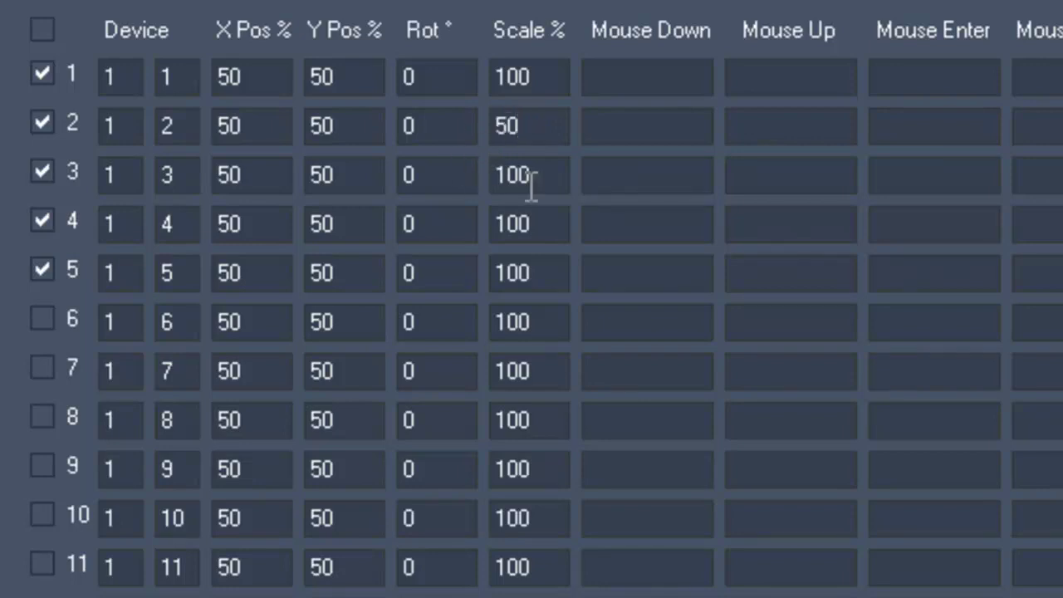
{"action": "left_click_drag", "start_coordinate": [532, 184], "coordinate": [474, 181]}
{"action": "left_click_drag", "start_coordinate": [544, 224], "coordinate": [483, 231]}
{"action": "left_click_drag", "start_coordinate": [541, 272], "coordinate": [474, 265]}
{"action": "type", "text": "50"}
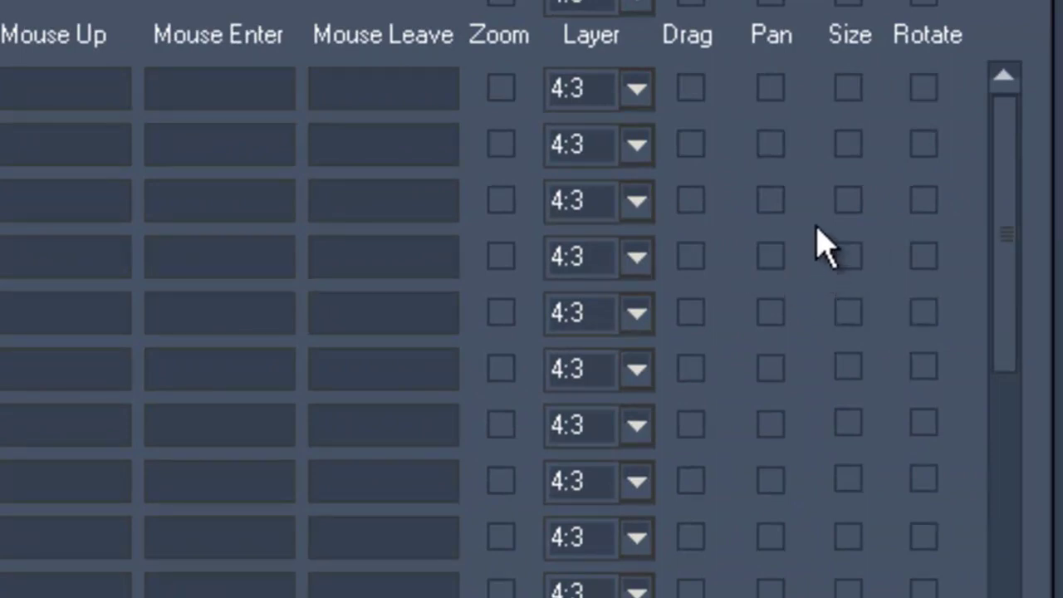
Enable Drag, Size and Rotate for device rows 2 to 5, leaving Pan off.
{"action": "left_click", "coordinate": [692, 148]}
{"action": "left_click", "coordinate": [845, 145]}
{"action": "left_click", "coordinate": [925, 144]}
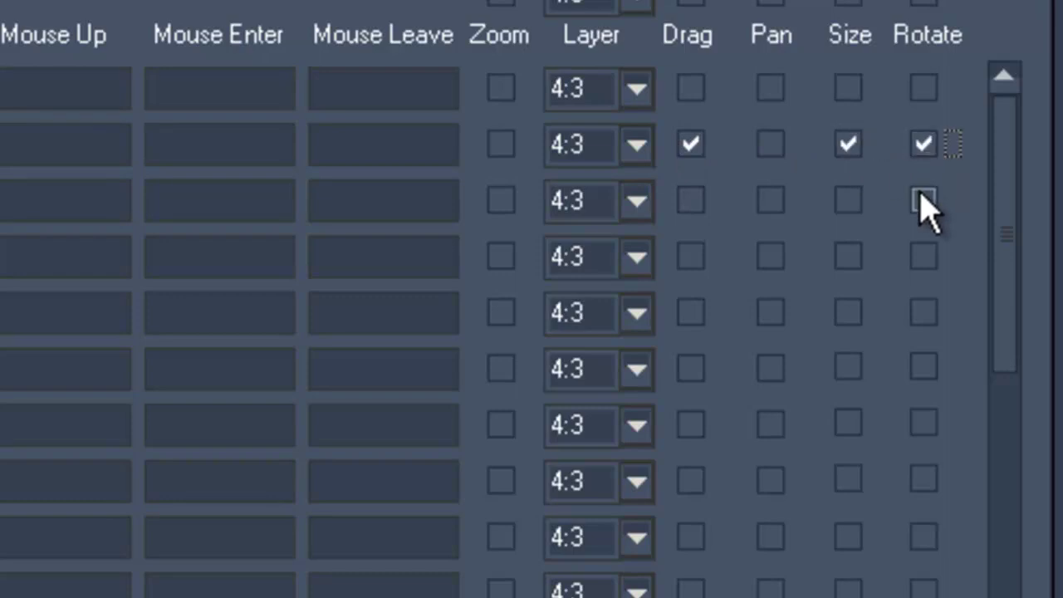
{"action": "left_click", "coordinate": [923, 201]}
{"action": "left_click", "coordinate": [846, 201]}
{"action": "left_click", "coordinate": [690, 201]}
{"action": "left_click", "coordinate": [690, 257]}
{"action": "left_click", "coordinate": [690, 312]}
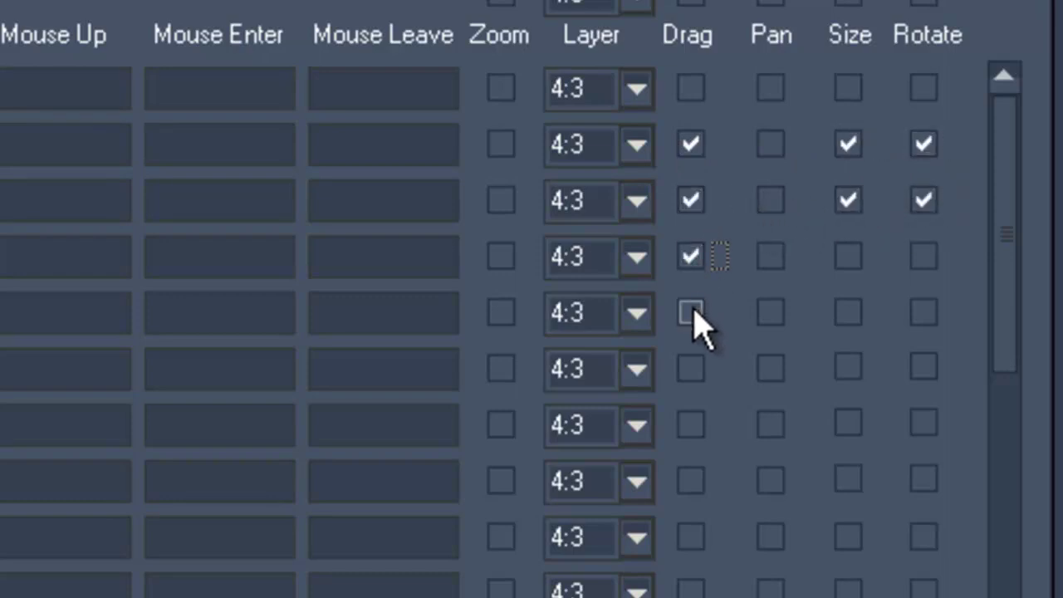
{"action": "left_click", "coordinate": [847, 257]}
{"action": "left_click", "coordinate": [847, 312]}
{"action": "left_click", "coordinate": [924, 256]}
{"action": "left_click", "coordinate": [923, 312]}
Choose the 4:3 layer aspect ratio for device row 2 and enable touch input for the panel.
{"action": "left_click", "coordinate": [637, 143]}
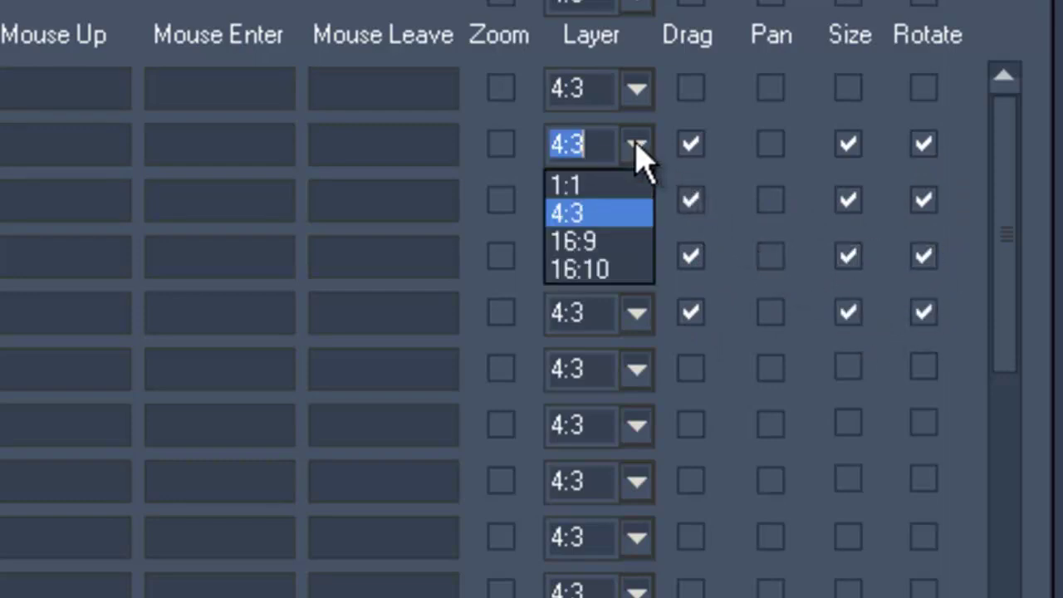
{"action": "left_click", "coordinate": [586, 216]}
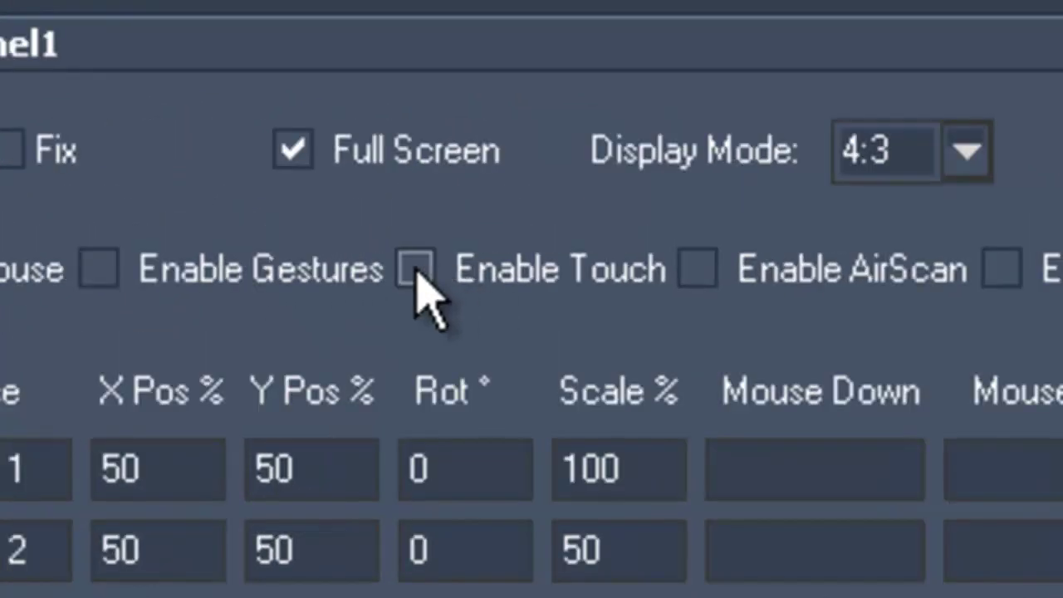
{"action": "left_click", "coordinate": [416, 269]}
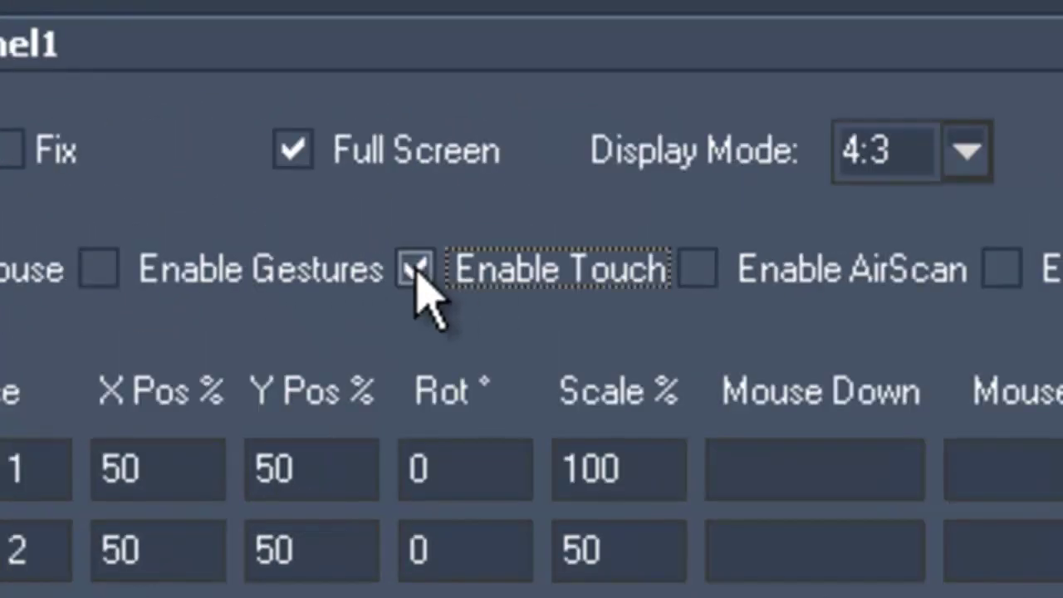